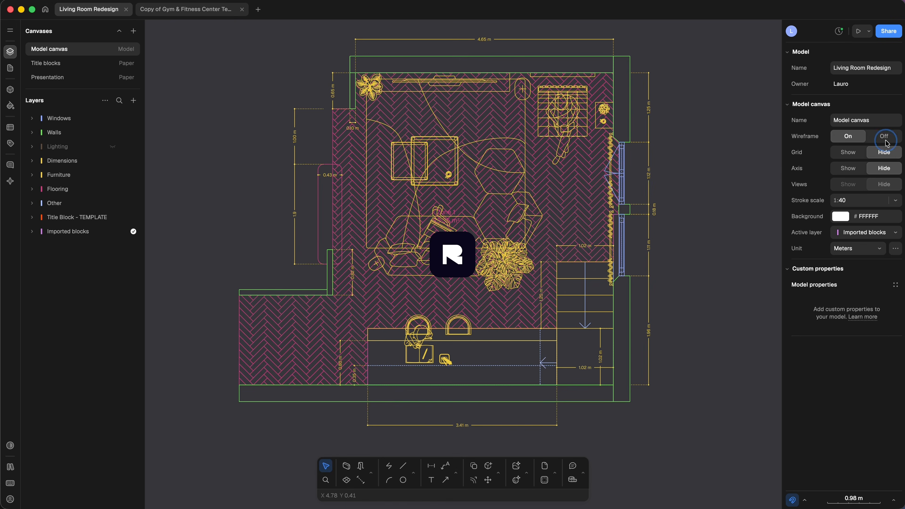
- Turn off the wireframe display for the model canvas
{"action": "left_click", "coordinate": [884, 137]}
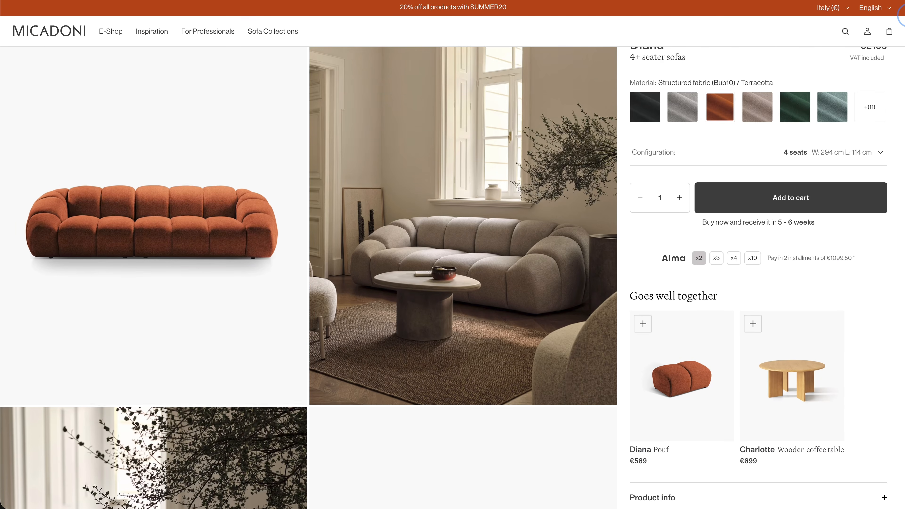
- On the Micadoni product page, find the Diana sofa's product photo and top-view dimension drawing, and open the drawing's image options
{"action": "scroll", "coordinate": [901, 36], "scroll_direction": "down", "scroll_amount": 7}
{"action": "scroll", "coordinate": [901, 35], "scroll_direction": "down", "scroll_amount": 8}
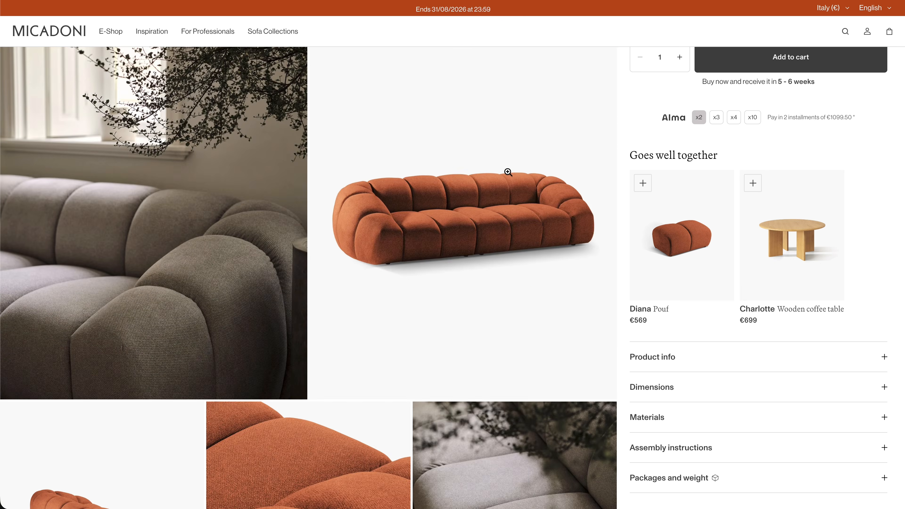
{"action": "right_click", "coordinate": [487, 194]}
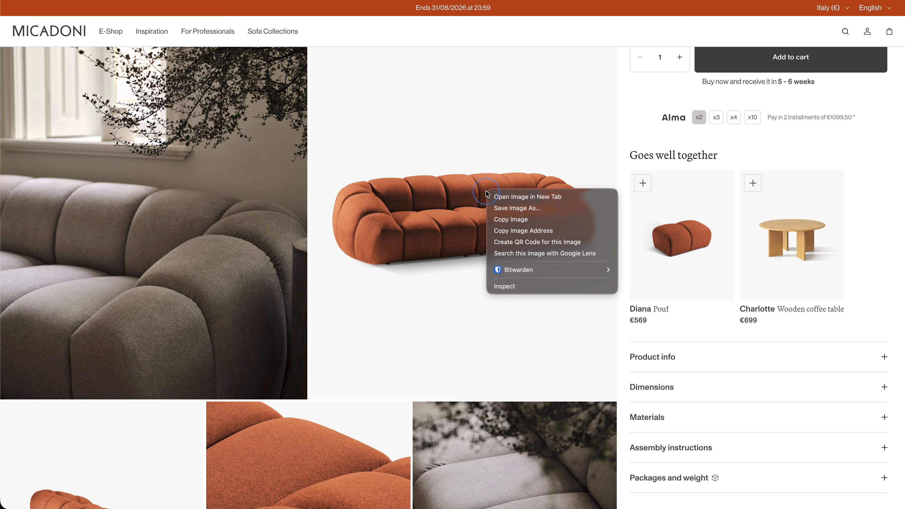
{"action": "key", "text": "Escape"}
{"action": "scroll", "coordinate": [491, 324], "scroll_direction": "down", "scroll_amount": 15}
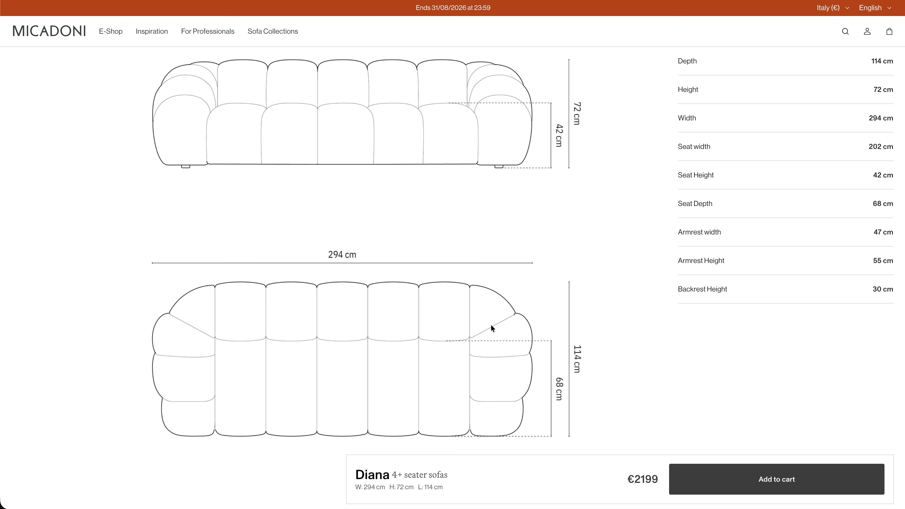
{"action": "right_click", "coordinate": [382, 340]}
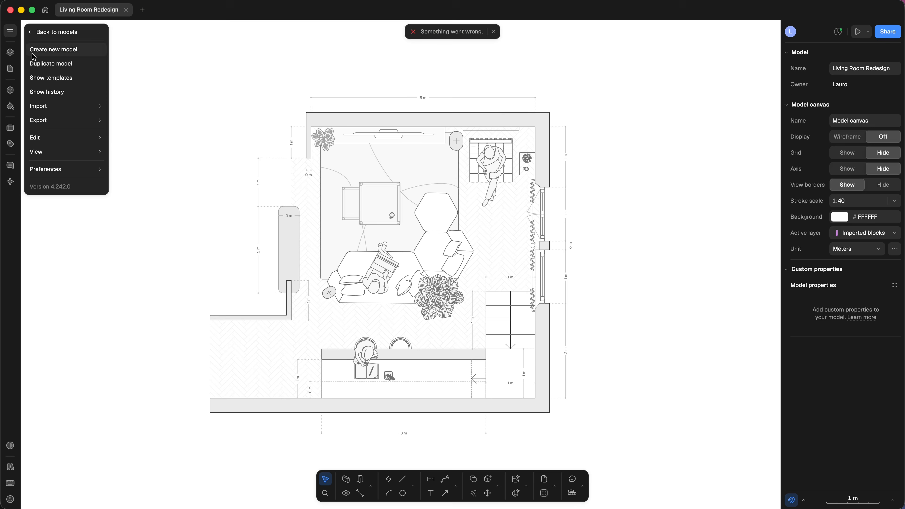
- Import the sofa photos and top-view dimension drawing as images beside the floor plan, and lower the drawing's opacity
{"action": "mouse_move", "coordinate": [55, 106]}
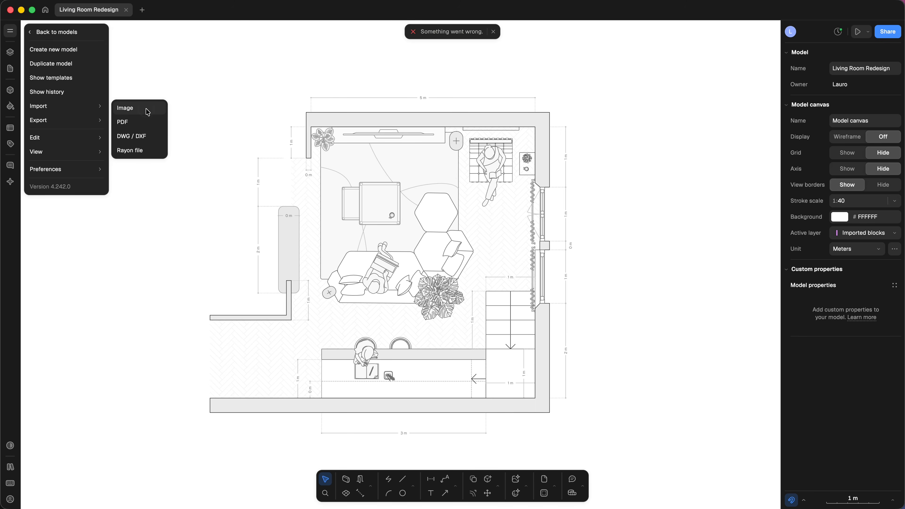
{"action": "left_click", "coordinate": [125, 108]}
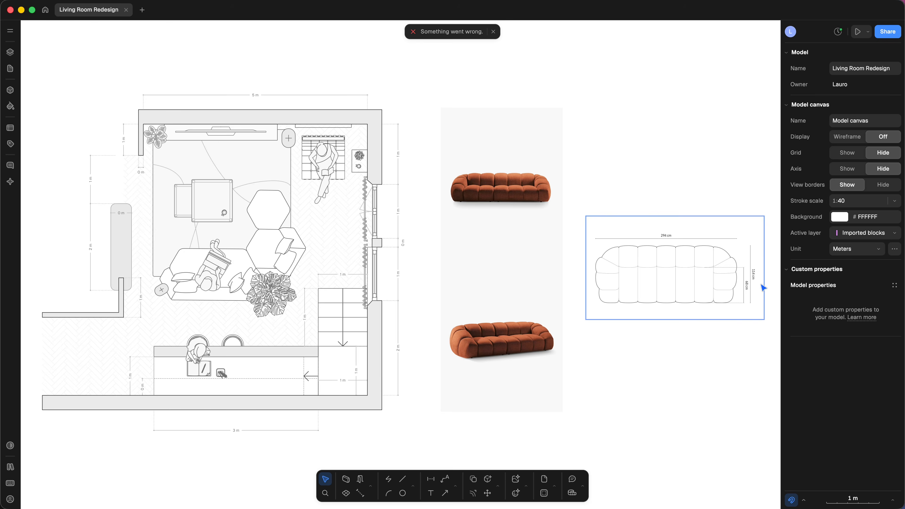
{"action": "scroll", "coordinate": [753, 296], "scroll_direction": "up", "scroll_amount": 10, "text": "ctrl"}
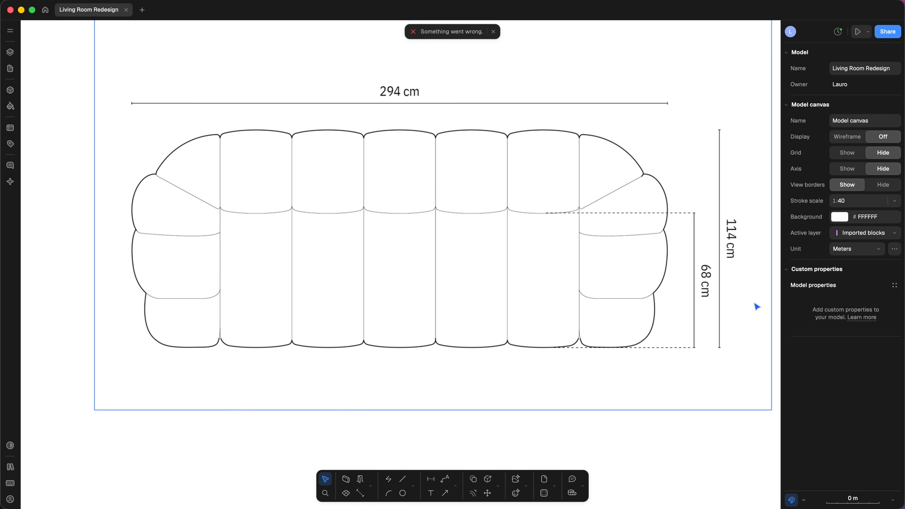
{"action": "mouse_move", "coordinate": [755, 383]}
{"action": "left_mouse_down"}
{"action": "mouse_move", "coordinate": [764, 389]}
{"action": "mouse_move", "coordinate": [747, 390]}
{"action": "left_mouse_up"}
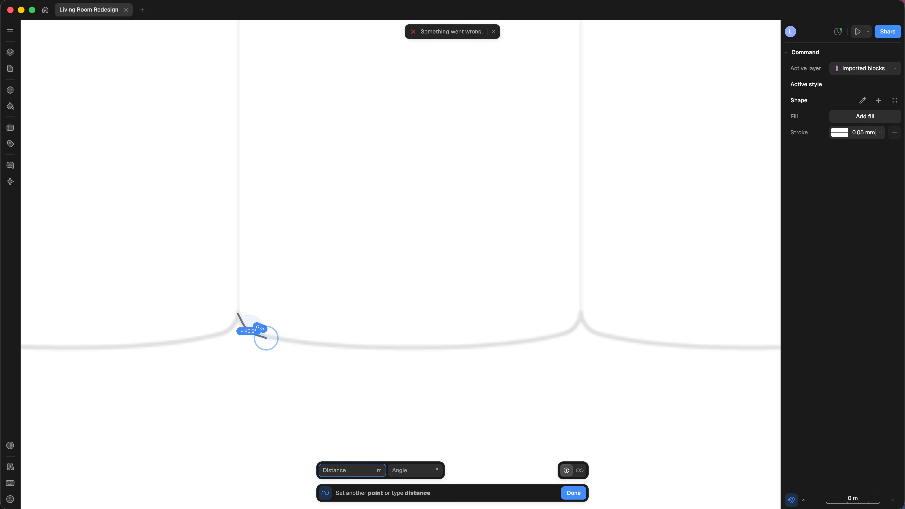
- Lower the opacity of the sofa's front-view drawing and trace its foot and outer armrest outline
{"action": "left_click_drag", "start_coordinate": [320, 95], "coordinate": [435, 170]}
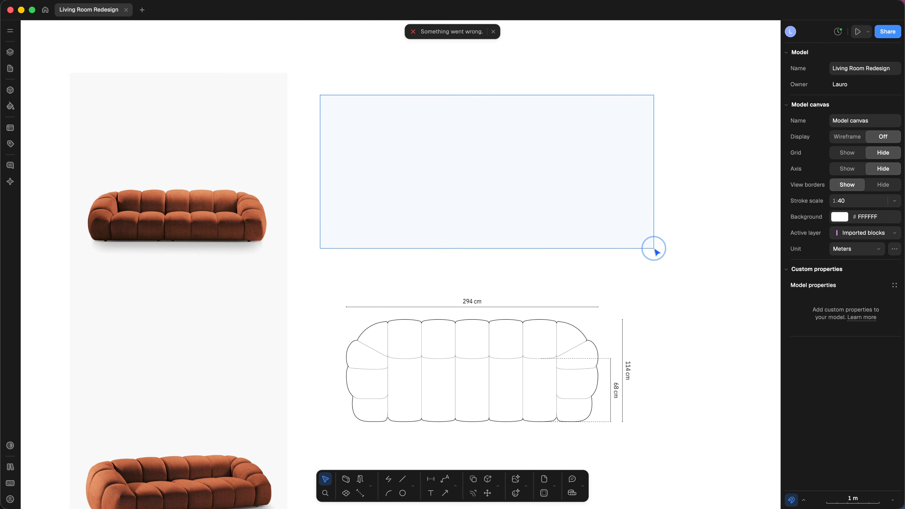
{"action": "left_click_drag", "start_coordinate": [654, 248], "coordinate": [670, 271]}
{"action": "left_click", "coordinate": [709, 312]}
{"action": "scroll", "coordinate": [506, 127], "scroll_direction": "up", "scroll_amount": 5}
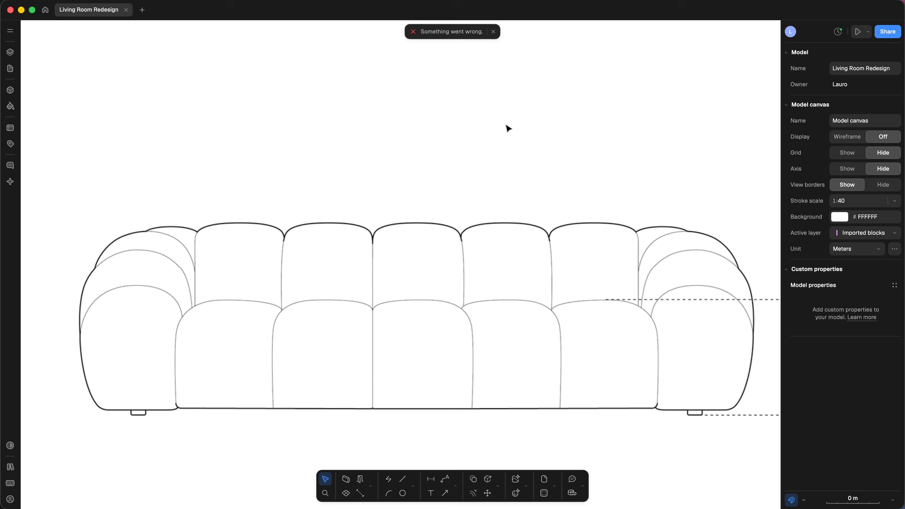
{"action": "middle_click_drag", "start_coordinate": [577, 247], "coordinate": [558, 215]}
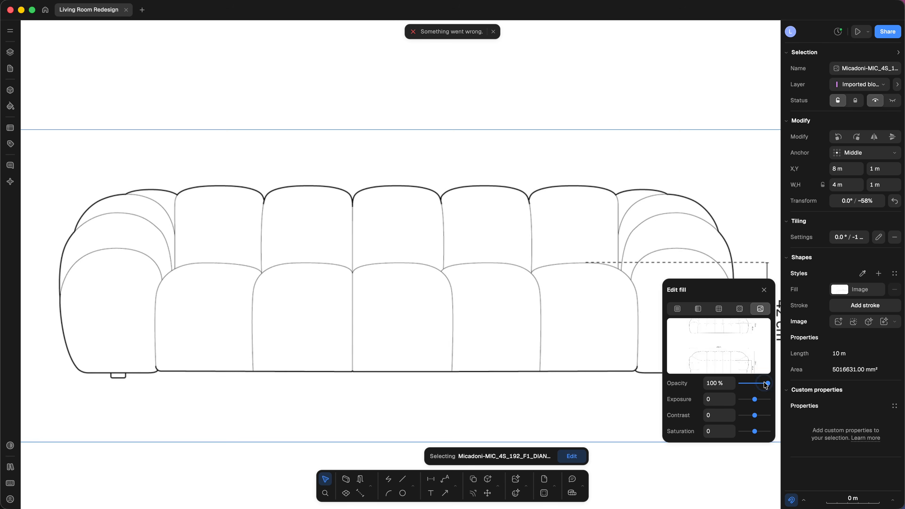
{"action": "left_click_drag", "start_coordinate": [769, 383], "coordinate": [746, 384]}
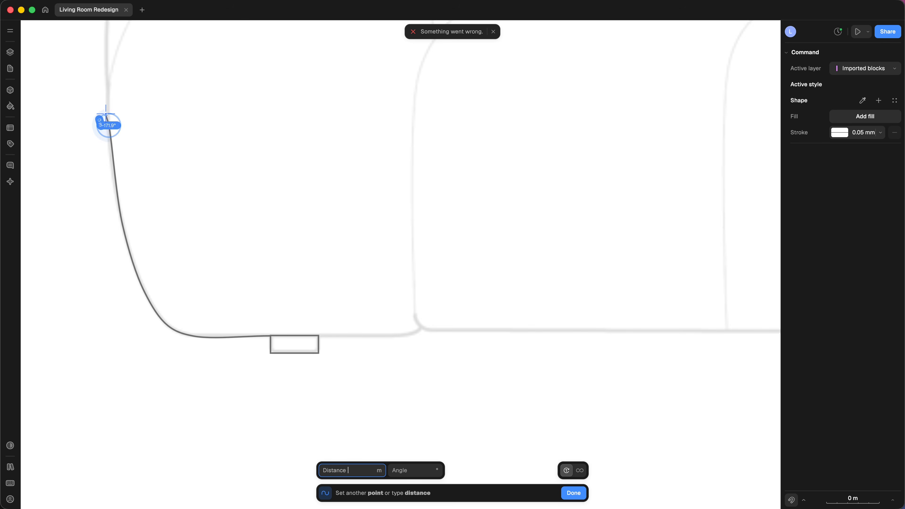
{"action": "middle_click_drag", "start_coordinate": [107, 85], "coordinate": [105, 313]}
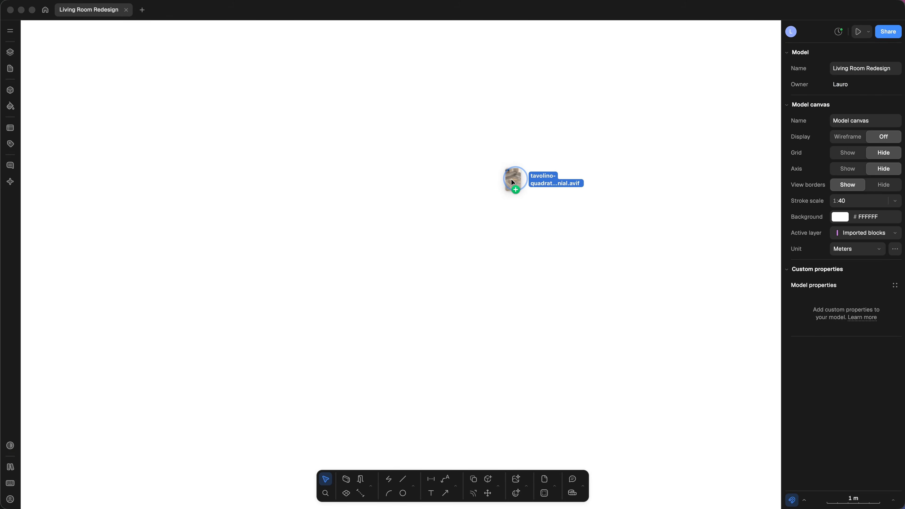
- Add the tavolino-quadrato table photo to an empty area of the canvas and generate a block from it
{"action": "left_click_drag", "start_coordinate": [511, 180], "coordinate": [496, 263]}
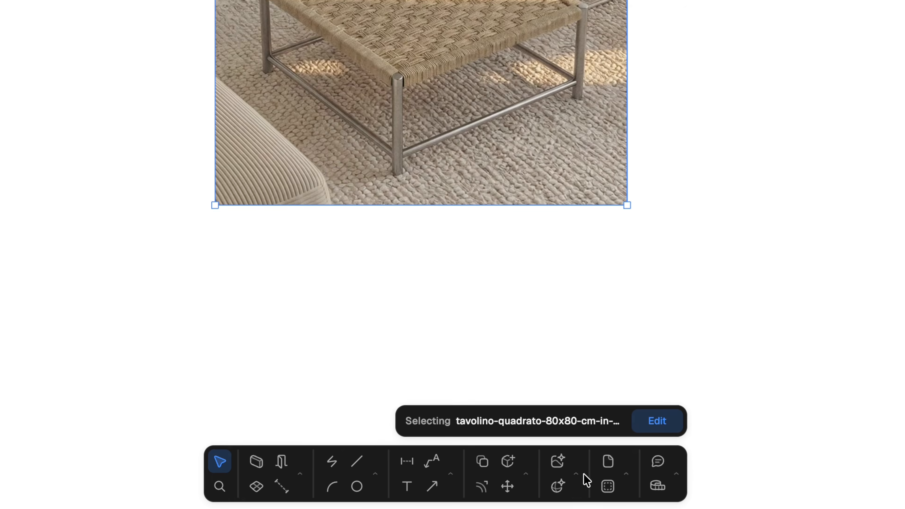
{"action": "left_click", "coordinate": [578, 476]}
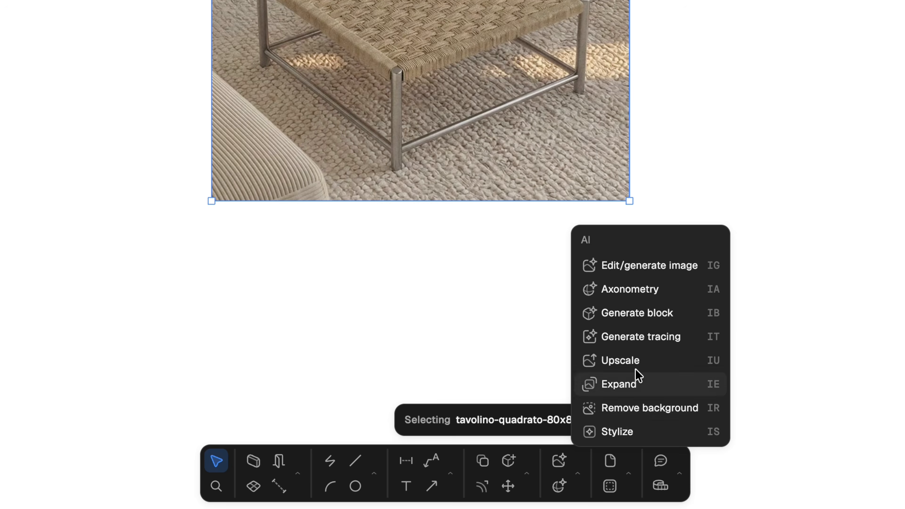
{"action": "left_click", "coordinate": [689, 313]}
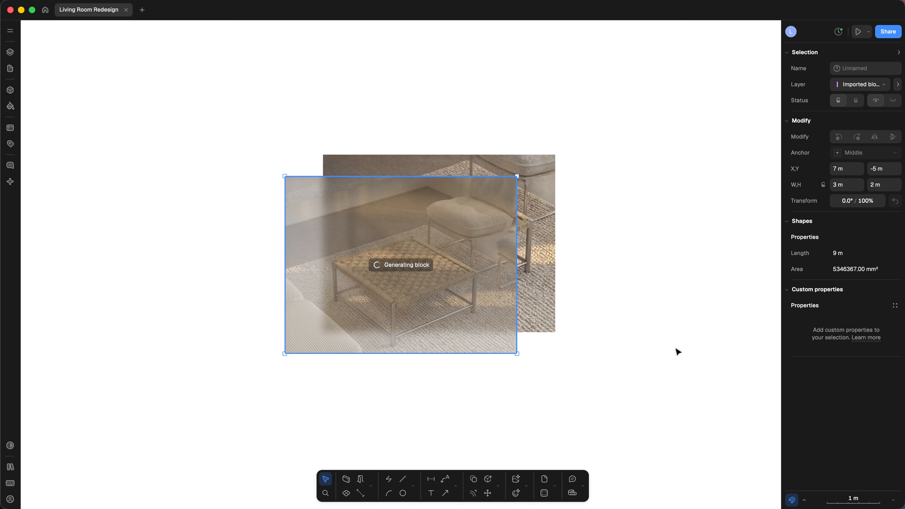
{"action": "scroll", "coordinate": [656, 342], "scroll_direction": "down", "scroll_amount": 4}
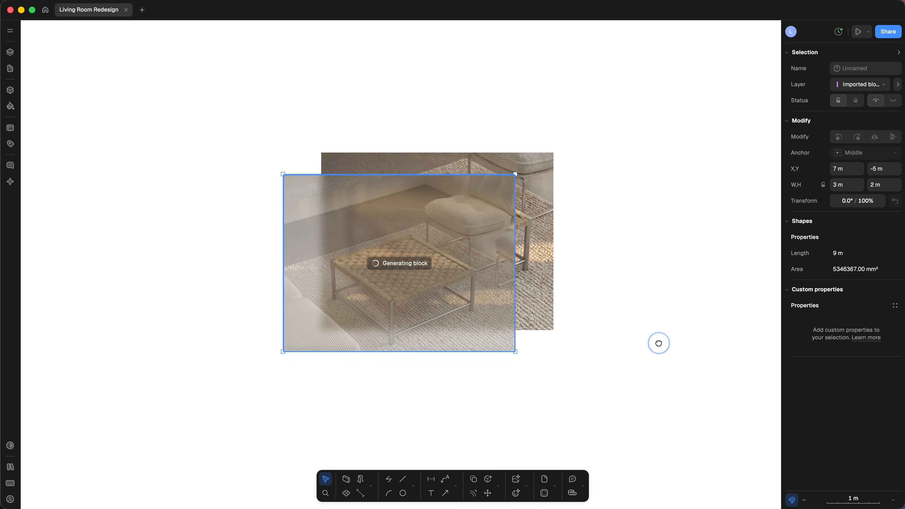
{"action": "left_click_drag", "start_coordinate": [439, 195], "coordinate": [476, 344]}
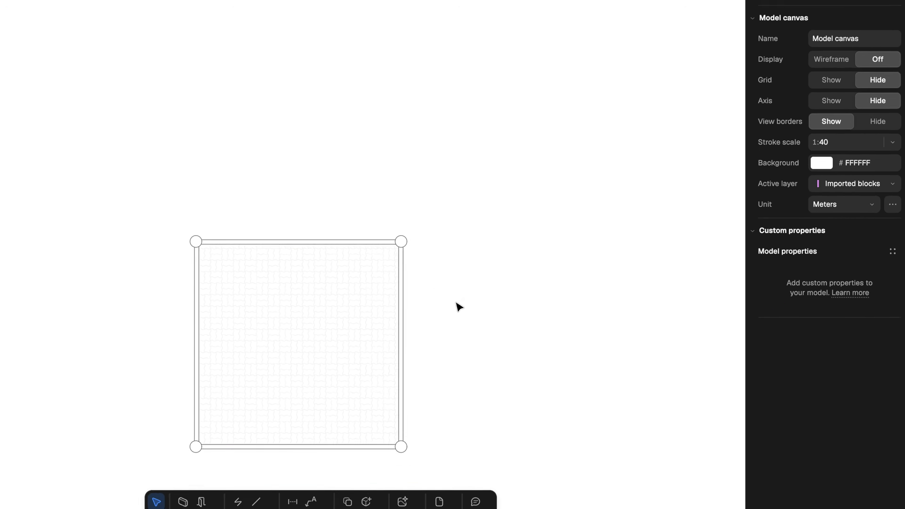
- Edit the table block and lower the opacity of the Zigzag hatch on its tabletop zone
{"action": "middle_click_drag", "start_coordinate": [459, 305], "coordinate": [546, 216]}
{"action": "left_click", "coordinate": [414, 259]}
{"action": "scroll", "coordinate": [416, 260], "scroll_direction": "up", "scroll_amount": 5}
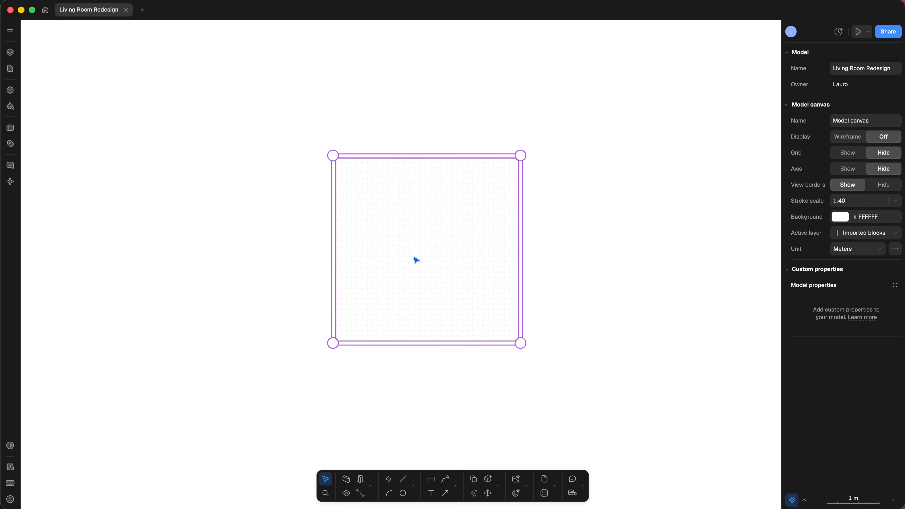
{"action": "middle_click_drag", "start_coordinate": [459, 239], "coordinate": [455, 245]}
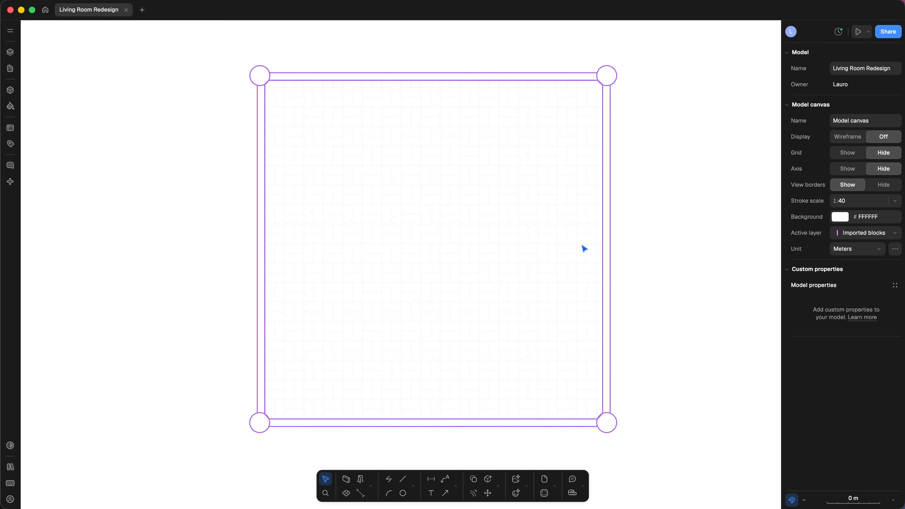
{"action": "left_click", "coordinate": [583, 249]}
{"action": "double_click", "coordinate": [583, 248]}
{"action": "left_click", "coordinate": [745, 401]}
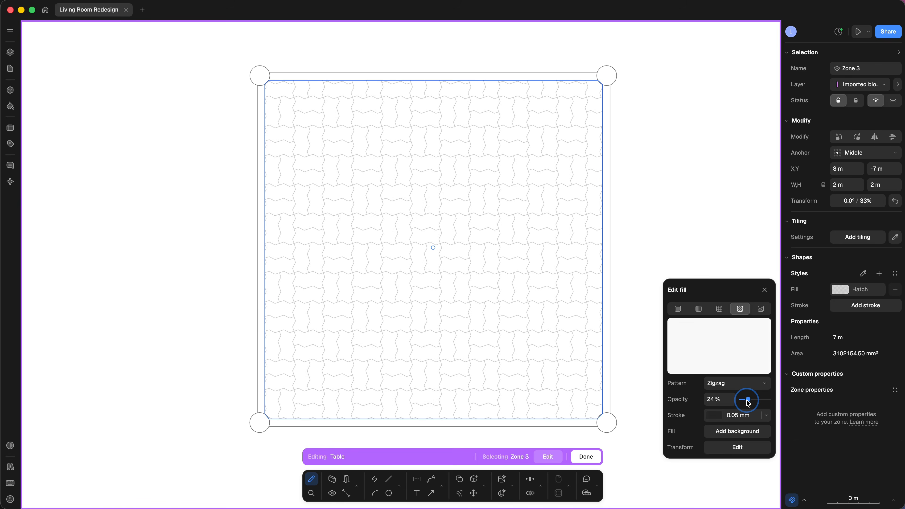
{"action": "left_click_drag", "start_coordinate": [748, 402], "coordinate": [742, 400]}
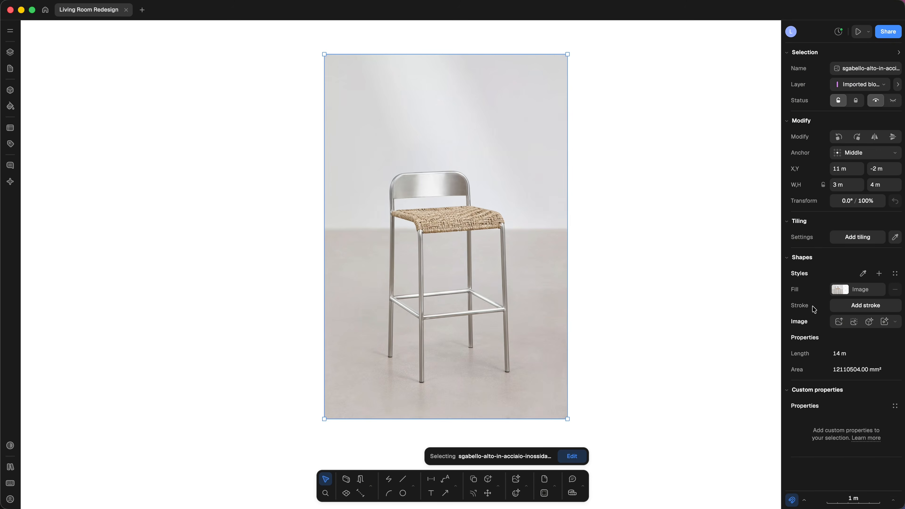
- Generate a block from the sgabello-alto bar stool photo
{"action": "left_click", "coordinate": [871, 321]}
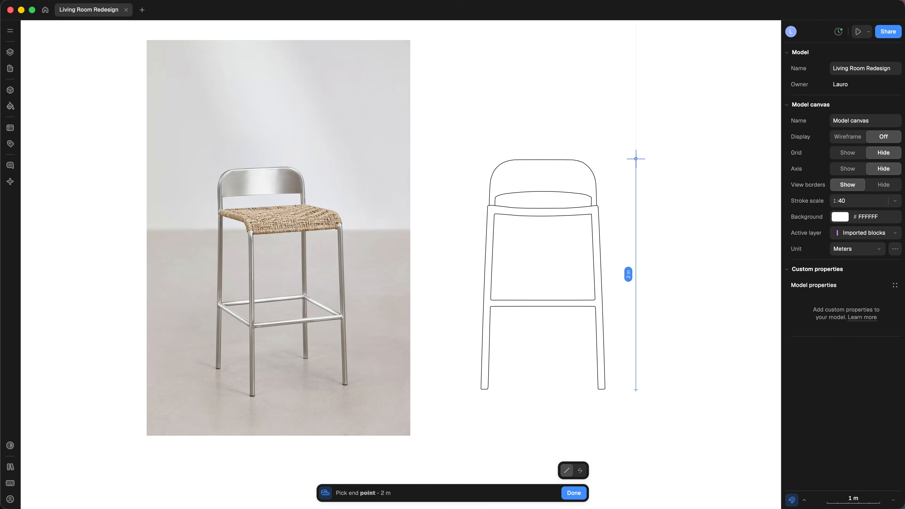
- Delete the points along the curved seat edge in the Bar stool block and reposition the remaining path endpoint
{"action": "left_click_drag", "start_coordinate": [452, 182], "coordinate": [492, 201]}
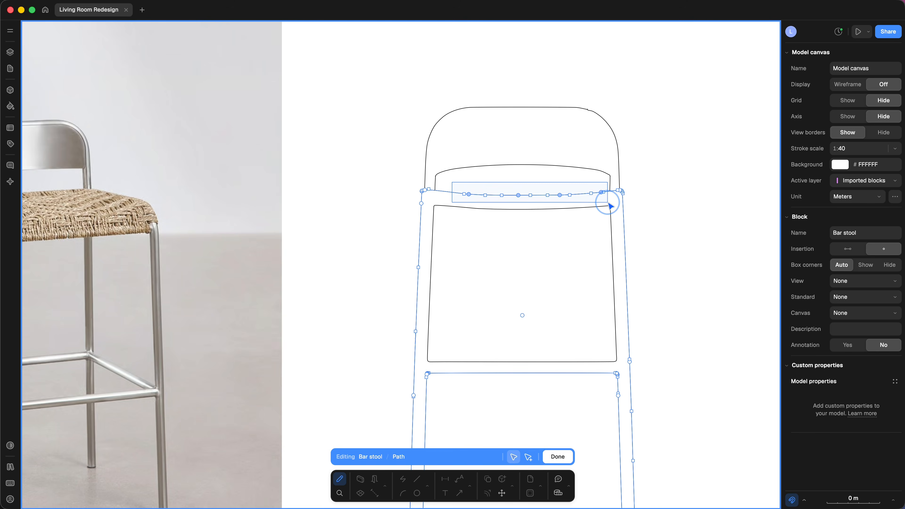
{"action": "left_click_drag", "start_coordinate": [609, 206], "coordinate": [610, 206]}
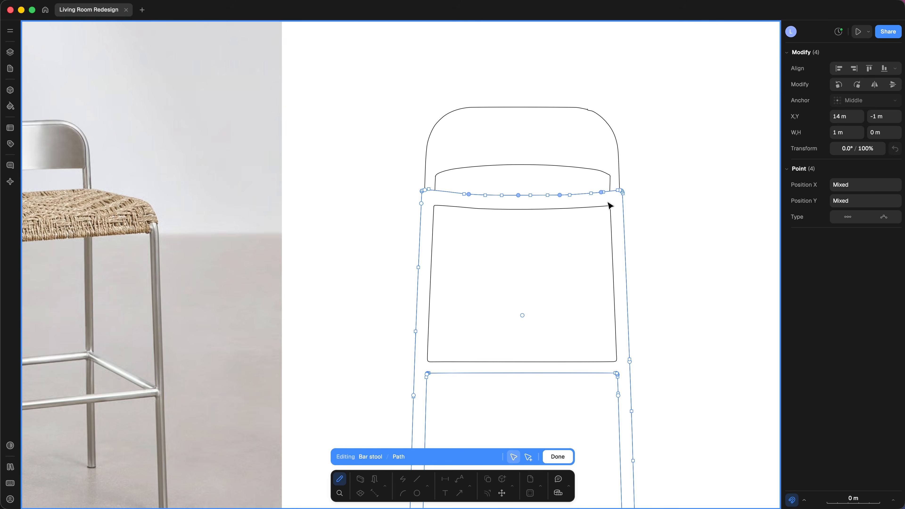
{"action": "key", "text": "Delete"}
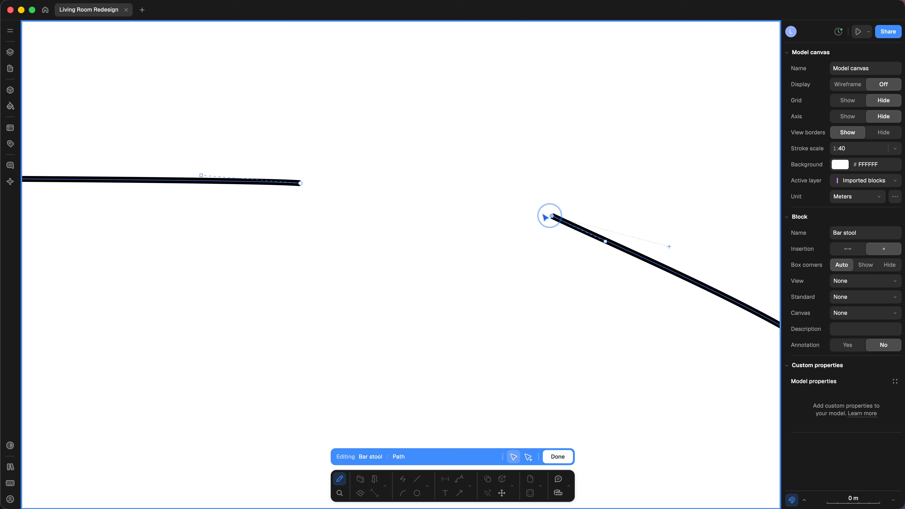
{"action": "left_click_drag", "start_coordinate": [545, 213], "coordinate": [633, 199]}
{"action": "left_click_drag", "start_coordinate": [633, 199], "coordinate": [635, 200]}
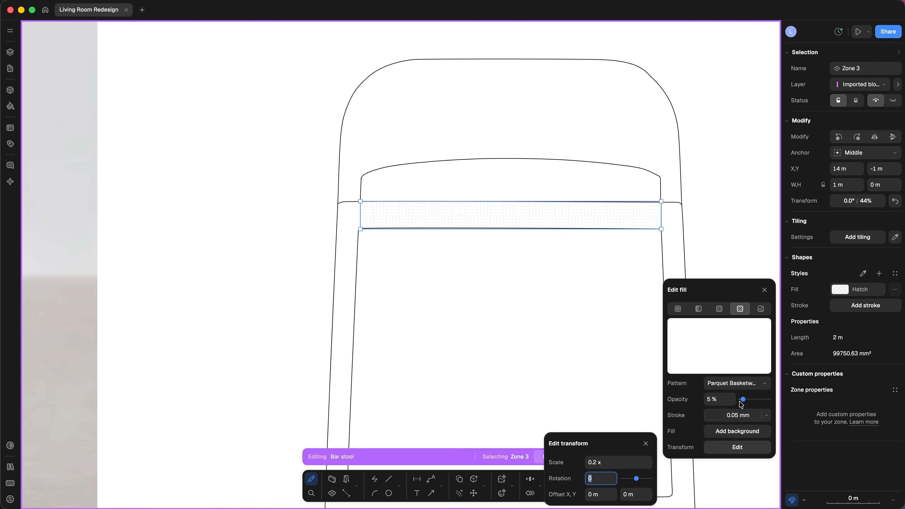
- Raise the opacity of the parquet basketweave hatch on the bar stool's seat zone
{"action": "left_click_drag", "start_coordinate": [741, 404], "coordinate": [750, 401]}
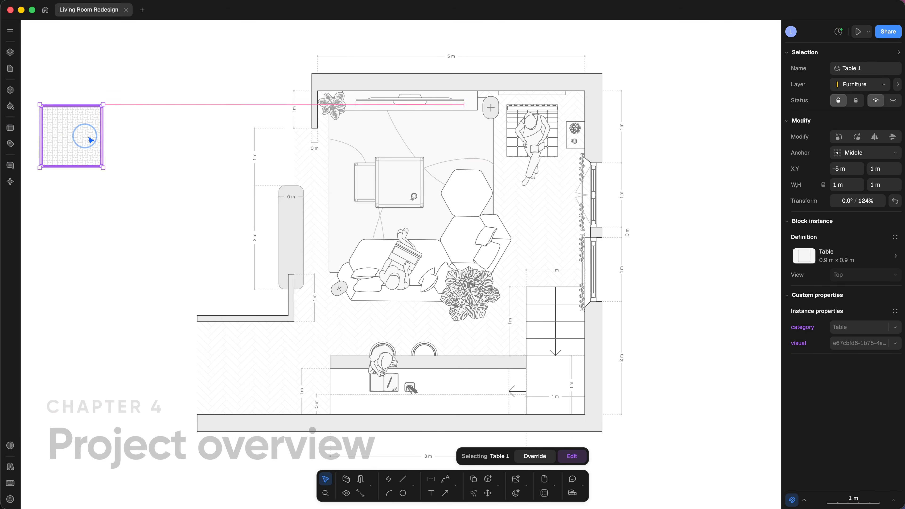
- Remove the two existing coffee tables from the living room rug and place the woven Table block there instead
{"action": "left_click_drag", "start_coordinate": [91, 140], "coordinate": [186, 167]}
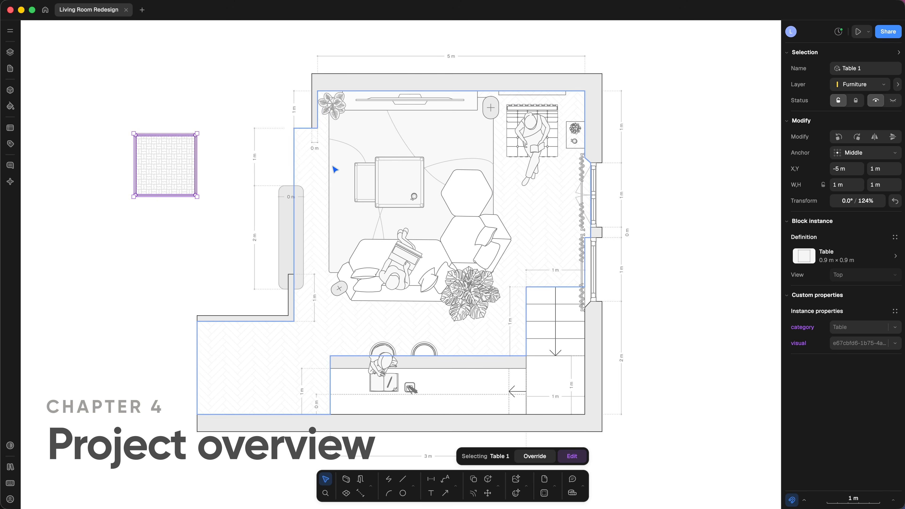
{"action": "left_click", "coordinate": [390, 179]}
{"action": "key", "text": "Escape"}
{"action": "left_click", "coordinate": [380, 179]}
{"action": "key", "text": "Escape"}
{"action": "left_click_drag", "start_coordinate": [174, 175], "coordinate": [393, 194]}
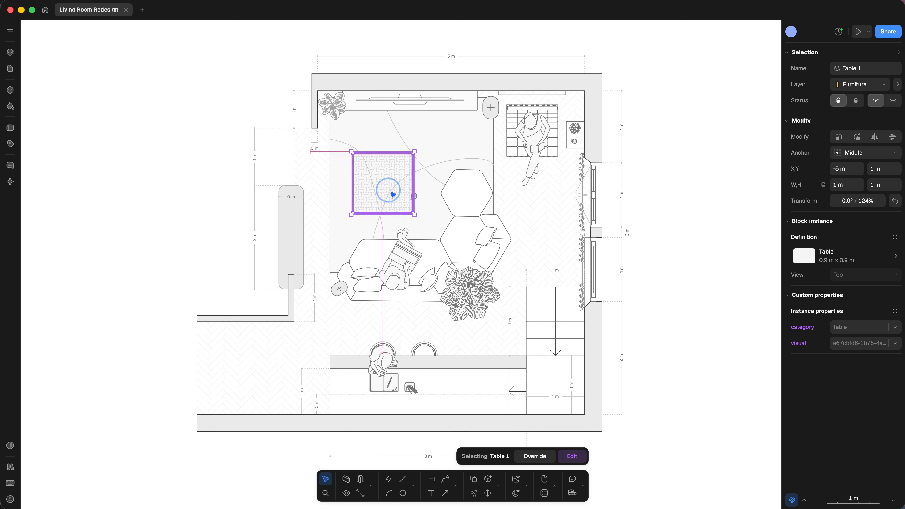
{"action": "left_click", "coordinate": [192, 204]}
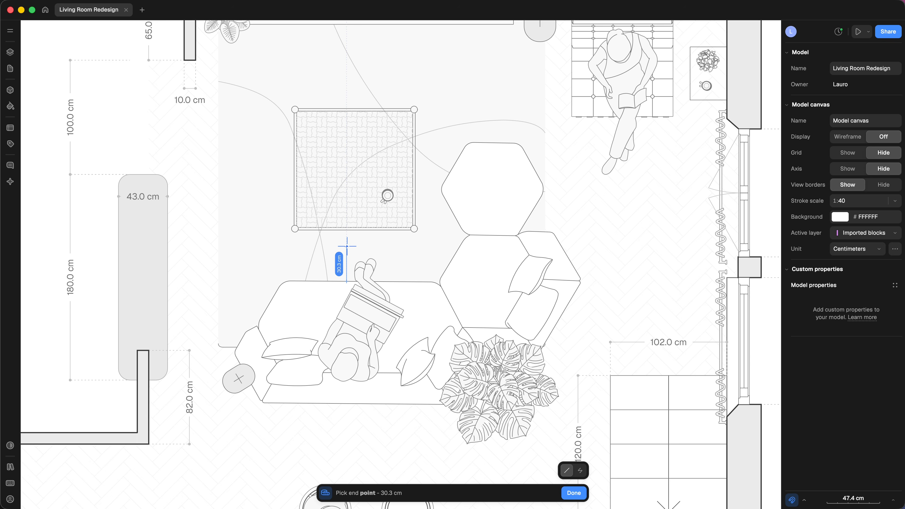
- Measure the clearance between the sofa's front edge and the new coffee table
{"action": "key", "text": "Escape"}
{"action": "scroll", "coordinate": [420, 262], "scroll_direction": "down", "scroll_amount": 5}
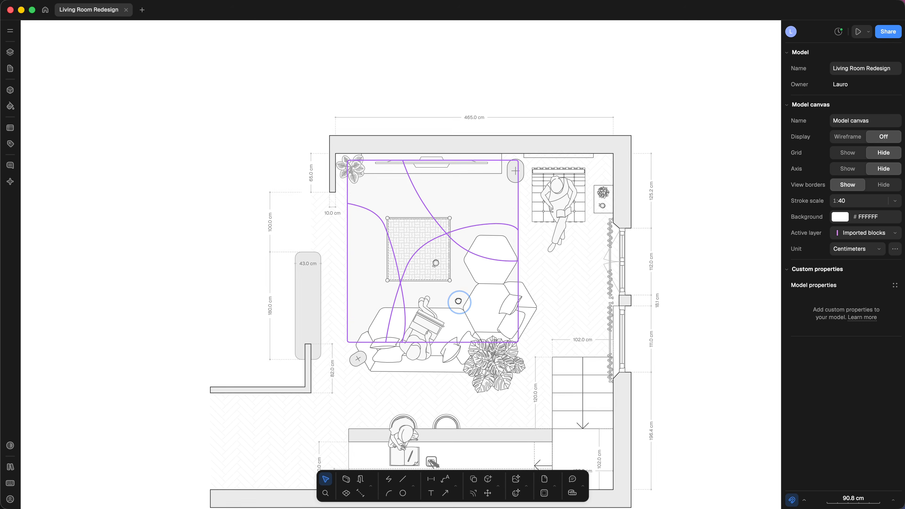
{"action": "middle_click_drag", "start_coordinate": [435, 246], "coordinate": [419, 232]}
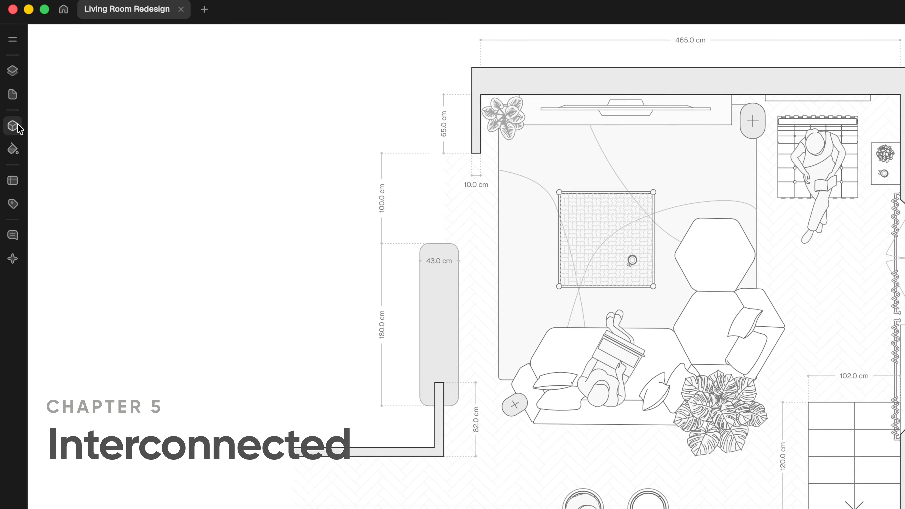
- Open the model's own block collection
{"action": "left_click", "coordinate": [13, 130]}
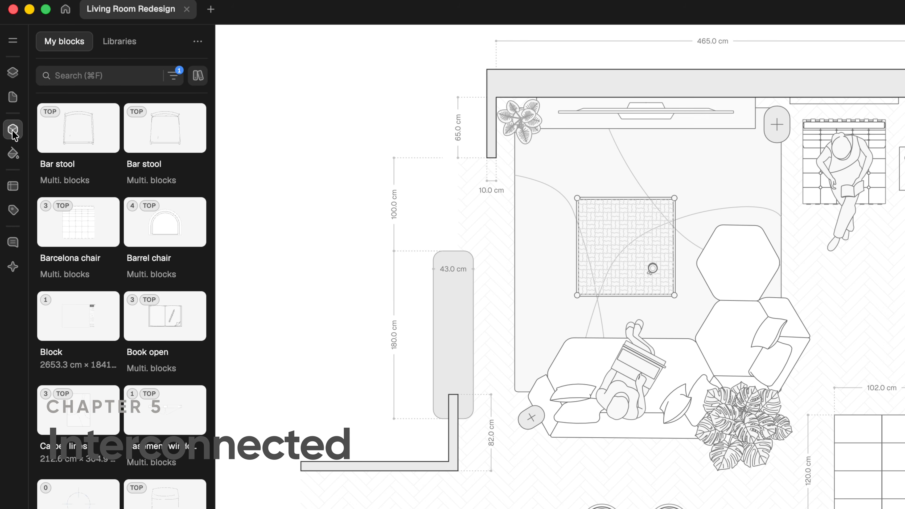
- Search the model's blocks for "table" and place a copy of the square woven Table block outside the plan, beside the entrance wall
{"action": "left_click", "coordinate": [78, 75]}
{"action": "type", "text": "table"}
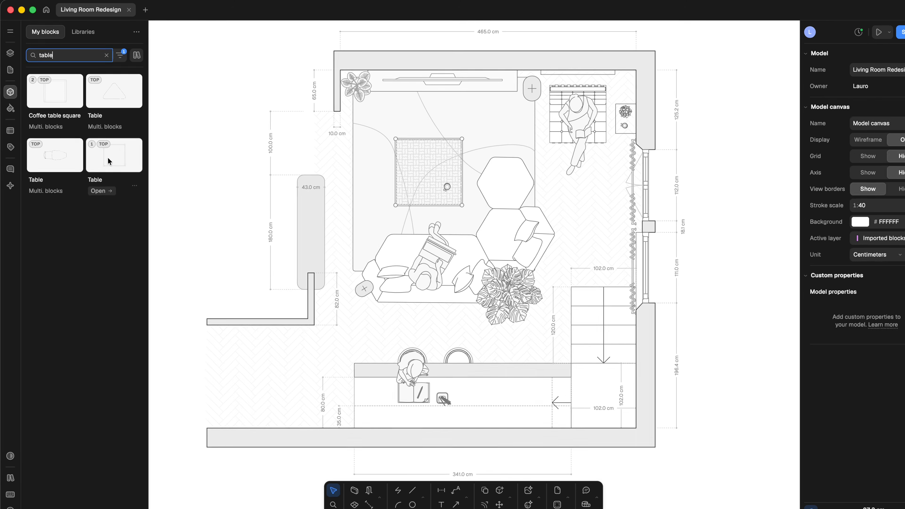
{"action": "left_click_drag", "start_coordinate": [156, 225], "coordinate": [241, 228]}
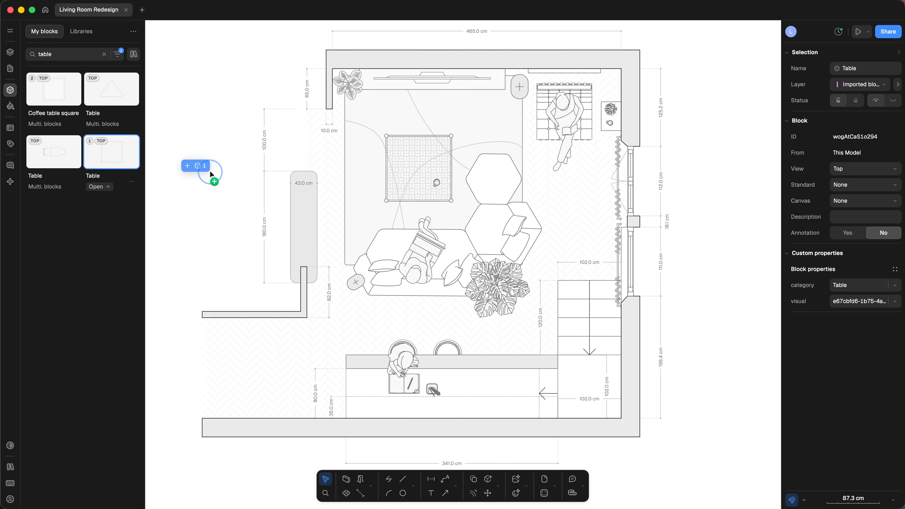
{"action": "left_click_drag", "start_coordinate": [208, 172], "coordinate": [209, 173]}
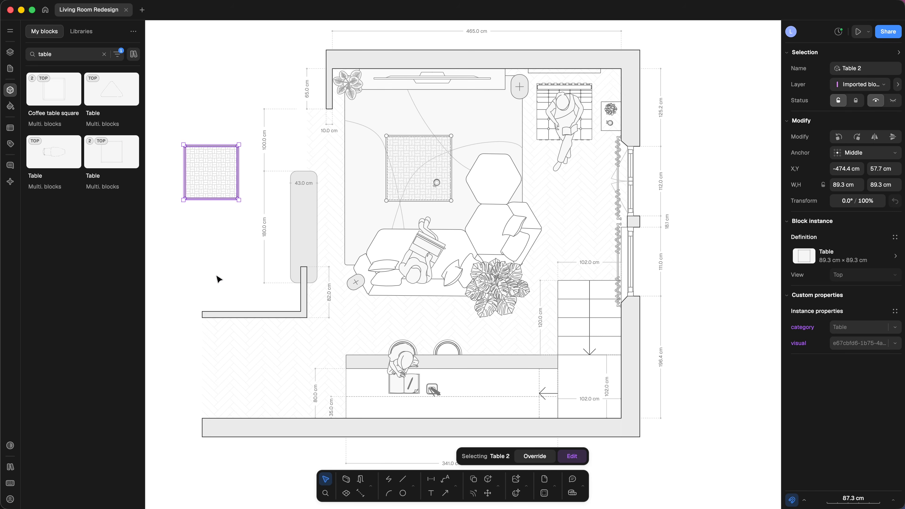
- Open the block definition of the placed Table and add the Product property to its custom properties
{"action": "left_click", "coordinate": [895, 255]}
{"action": "left_click", "coordinate": [895, 269]}
{"action": "type", "text": "pr"}
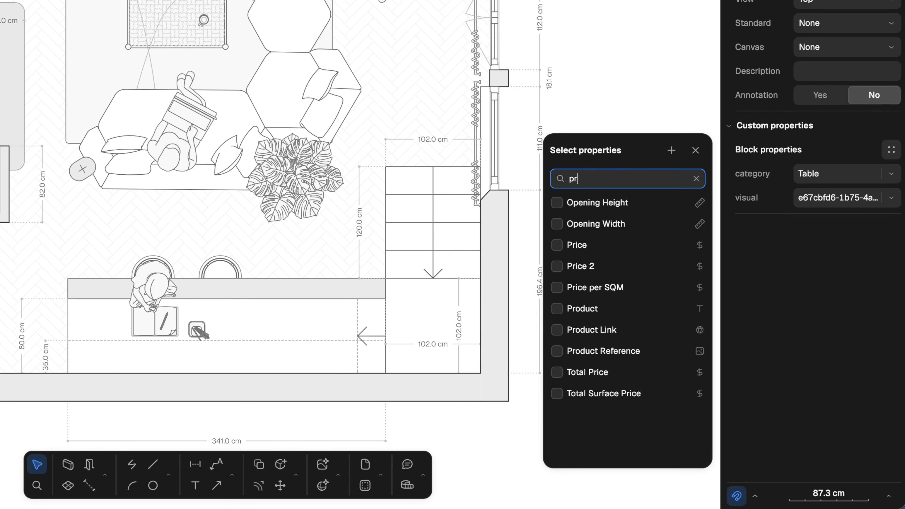
{"action": "type", "text": "o"}
{"action": "left_click", "coordinate": [557, 203]}
- Add the brand property to the Table block definition
{"action": "key", "text": "BackSpace"}
{"action": "key", "text": "BackSpace"}
{"action": "key", "text": "BackSpace"}
{"action": "type", "text": "brand"}
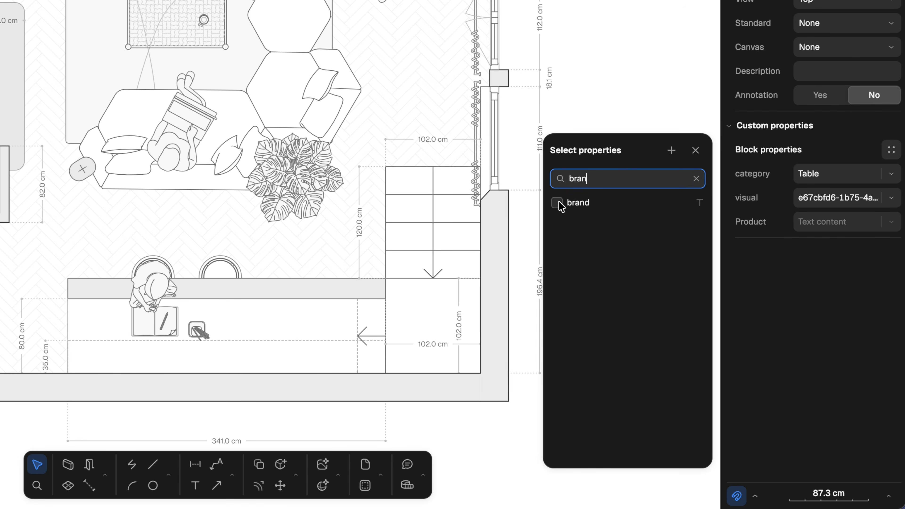
{"action": "left_click", "coordinate": [556, 202]}
- Add the Price property to the Table block definition
{"action": "key", "text": "BackSpace"}
{"action": "key", "text": "BackSpace"}
{"action": "key", "text": "BackSpace"}
{"action": "key", "text": "BackSpace"}
{"action": "key", "text": "BackSpace"}
{"action": "type", "text": "pri"}
{"action": "left_click", "coordinate": [557, 203]}
- Add the Link property to the Table block definition and finish selecting properties
{"action": "key", "text": "BackSpace"}
{"action": "key", "text": "BackSpace"}
{"action": "key", "text": "BackSpace"}
{"action": "type", "text": "link"}
{"action": "left_click", "coordinate": [557, 203]}
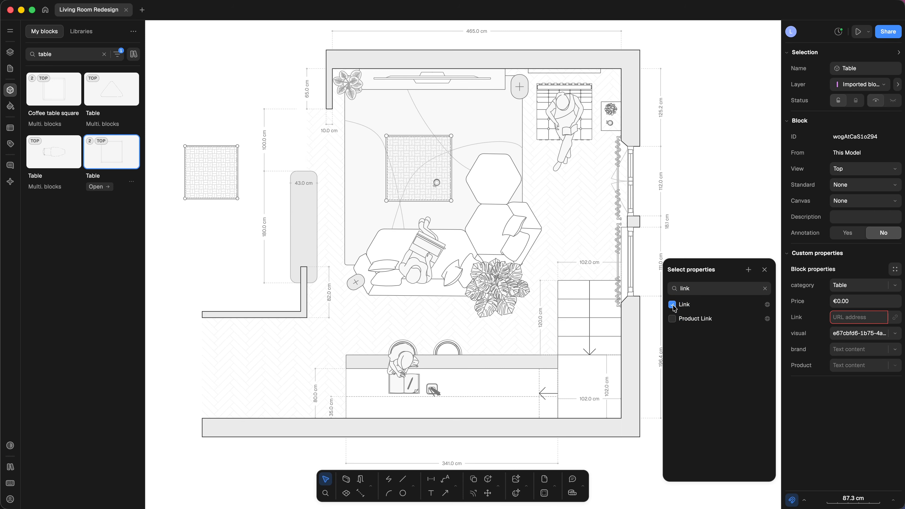
{"action": "key", "text": "Escape"}
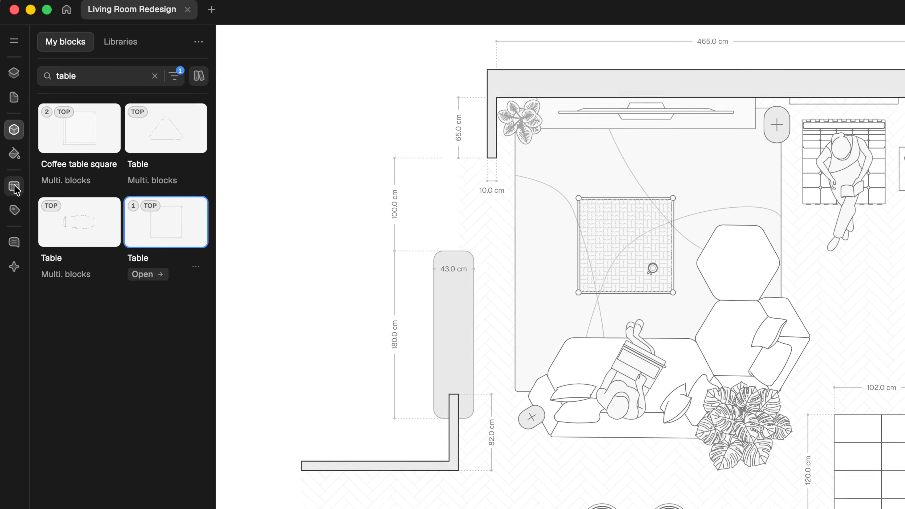
- Open the FF&E schedule and examine the Table block's row for its brand, price and link
{"action": "left_click", "coordinate": [9, 128]}
{"action": "double_click", "coordinate": [101, 111]}
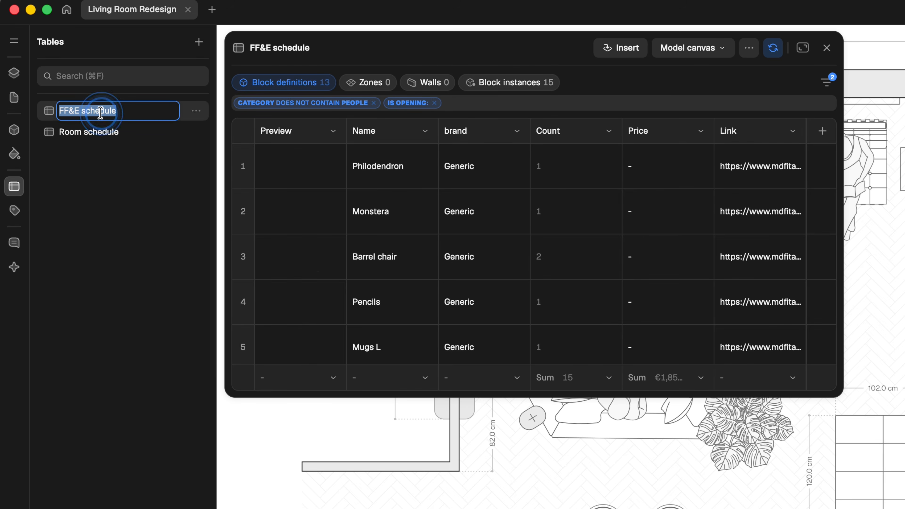
{"action": "scroll", "coordinate": [617, 303], "scroll_direction": "down", "scroll_amount": 5}
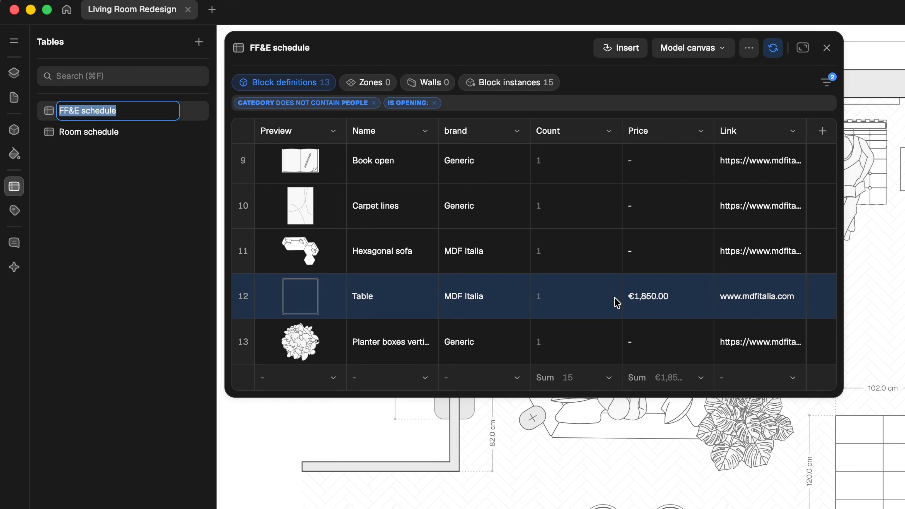